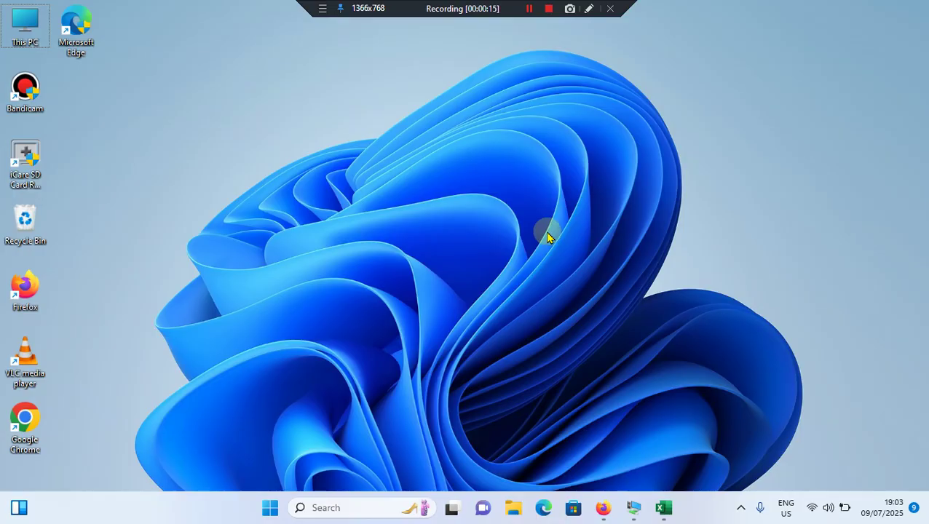
# Open Task Manager, select the Windows Explorer process, and close Task Manager
pyautogui.hotkey('ctrl', 'shift', 'Escape')
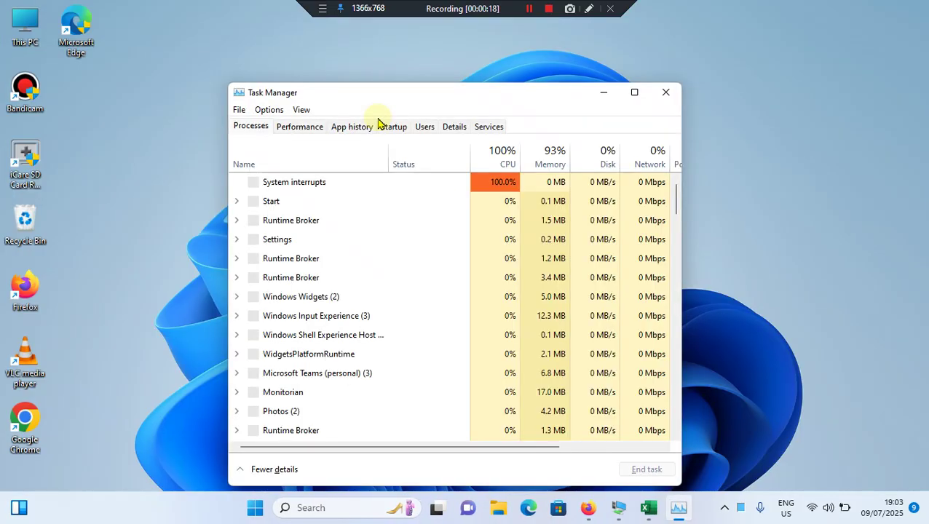
pyautogui.click(705, 512)
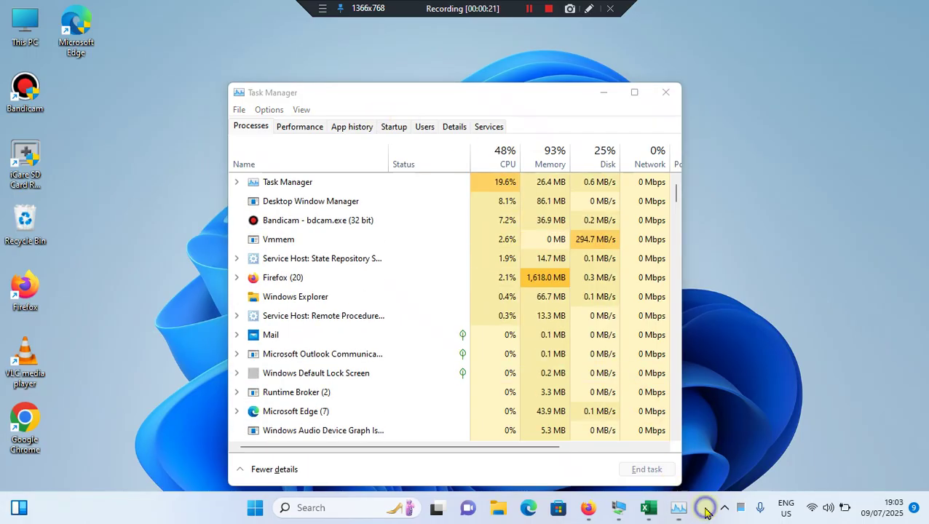
pyautogui.rightClick(705, 512)
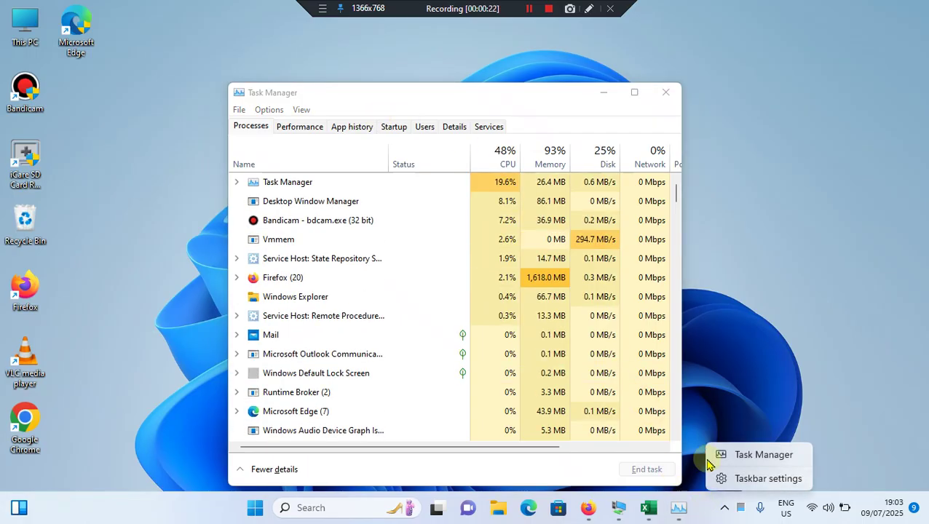
pyautogui.click(757, 455)
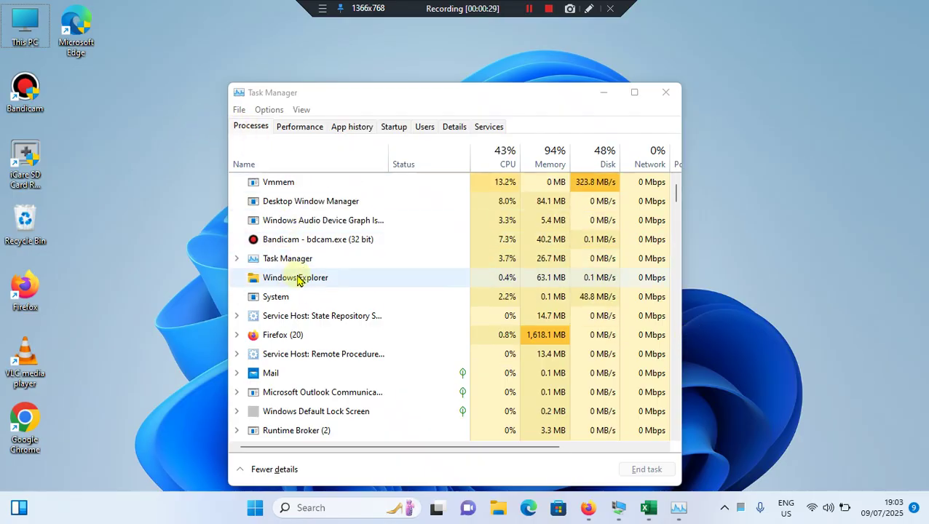
pyautogui.click(298, 279)
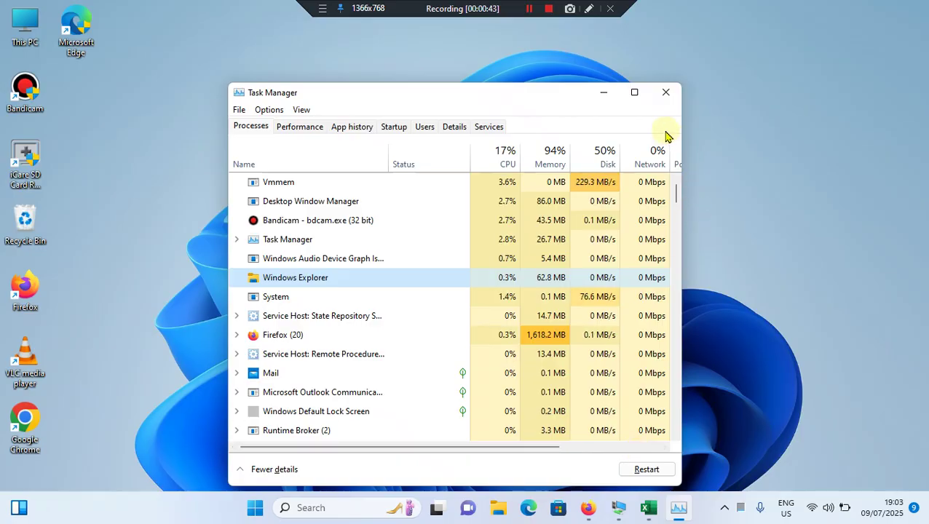
pyautogui.click(666, 94)
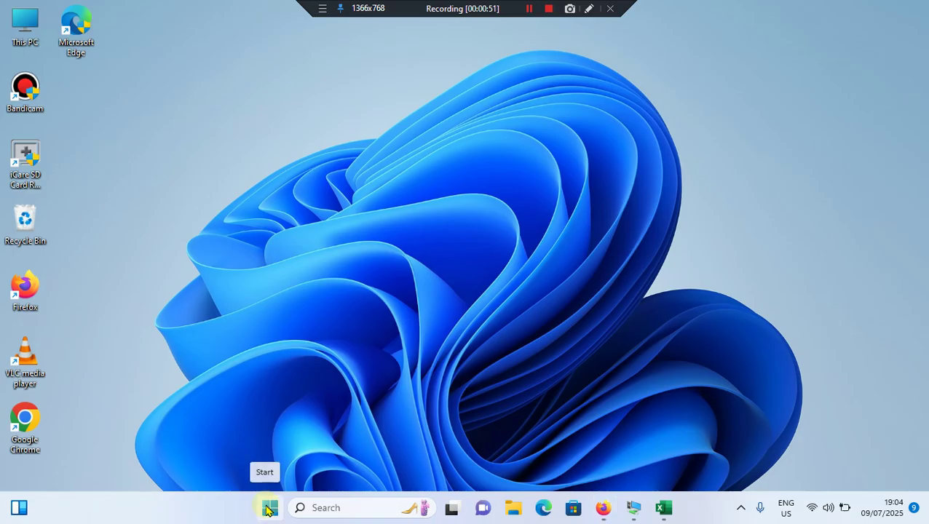
# Open Device Manager and search automatically for an updated driver for the Intel(R) HD Graphics 4000 display adapter
pyautogui.rightClick(270, 508)
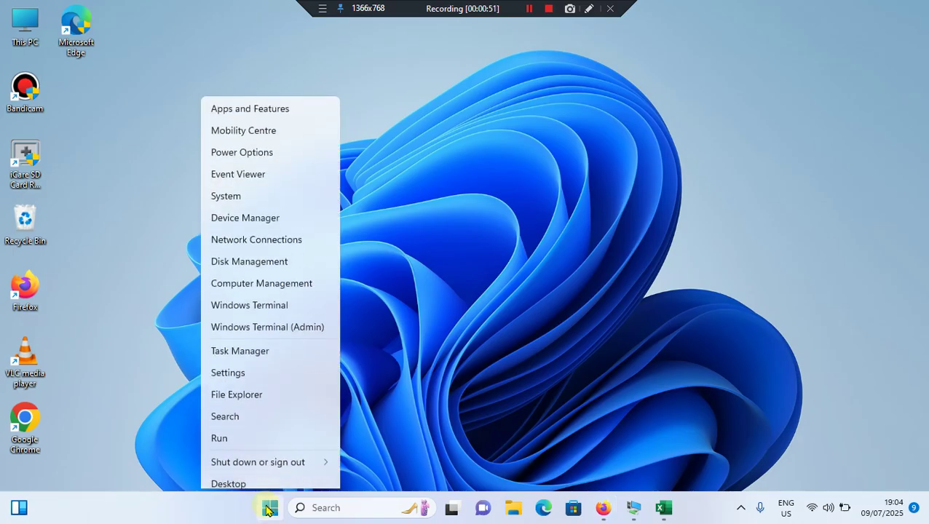
pyautogui.click(251, 213)
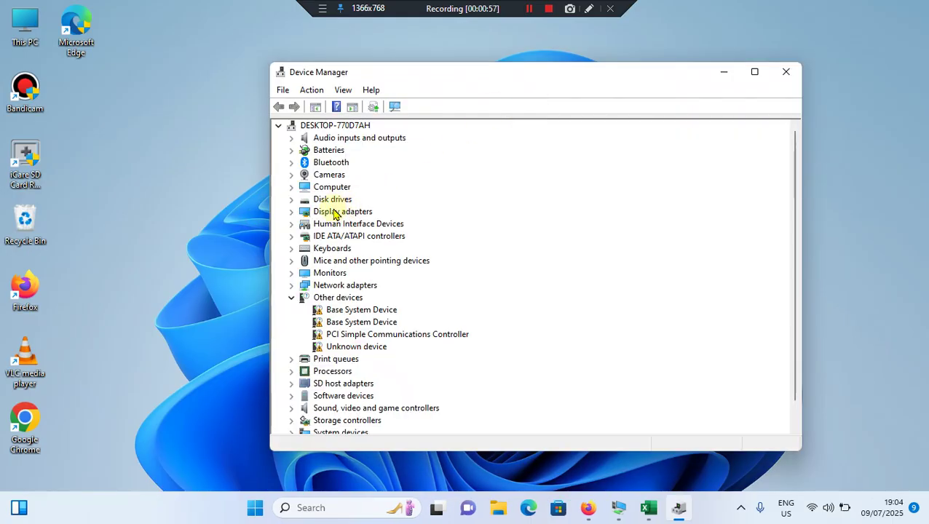
pyautogui.doubleClick(333, 211)
pyautogui.click(364, 225)
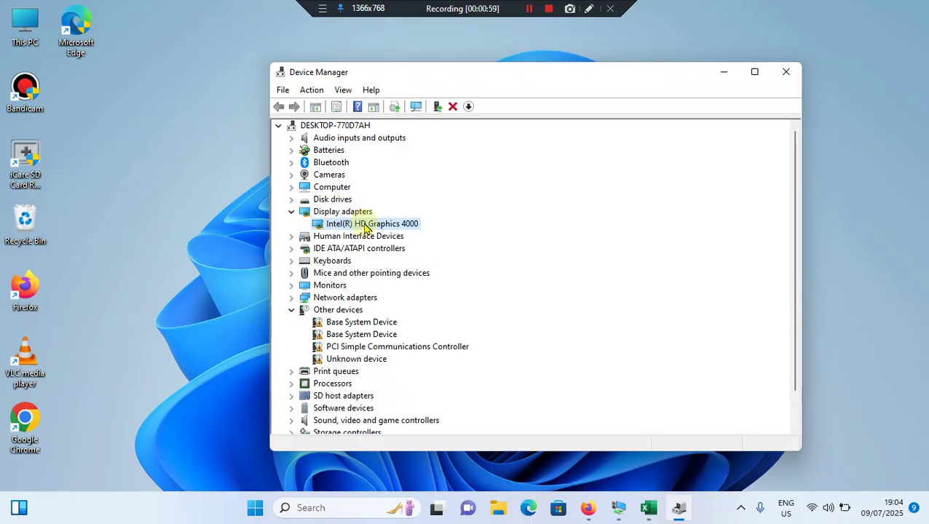
pyautogui.rightClick(365, 226)
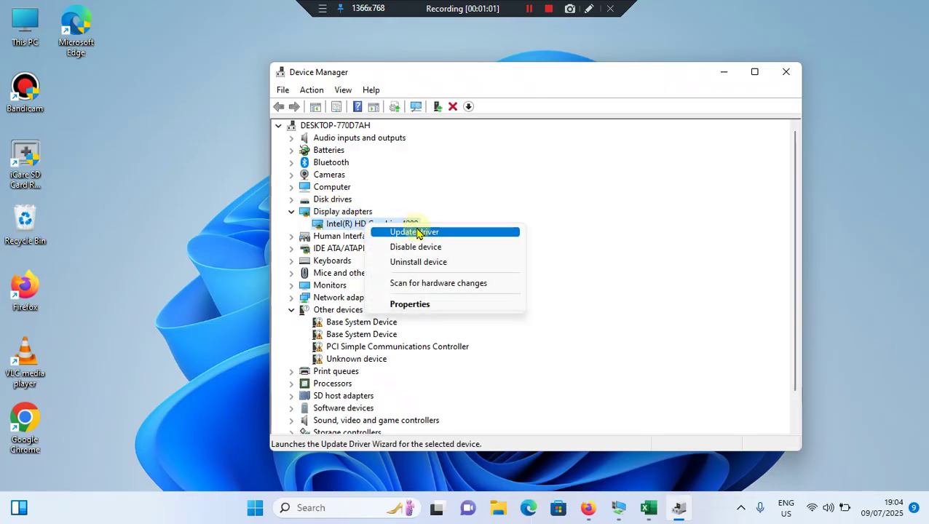
pyautogui.click(415, 231)
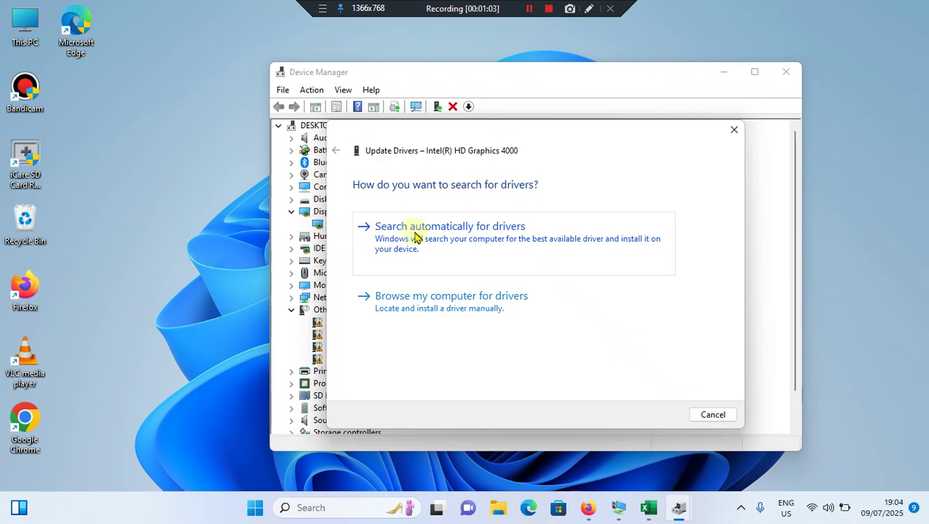
pyautogui.click(489, 239)
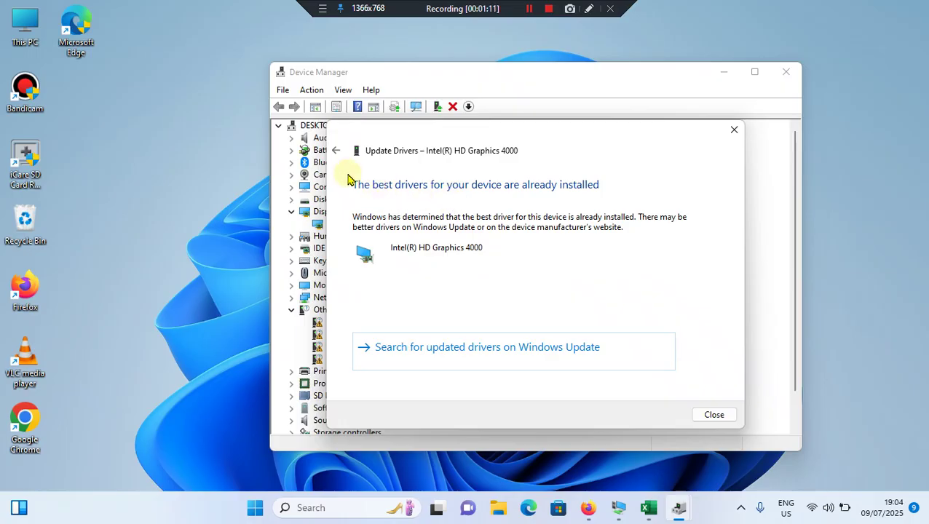
# Go back in the driver update and browse the computer's list of available drivers for the graphics adapter
pyautogui.click(339, 151)
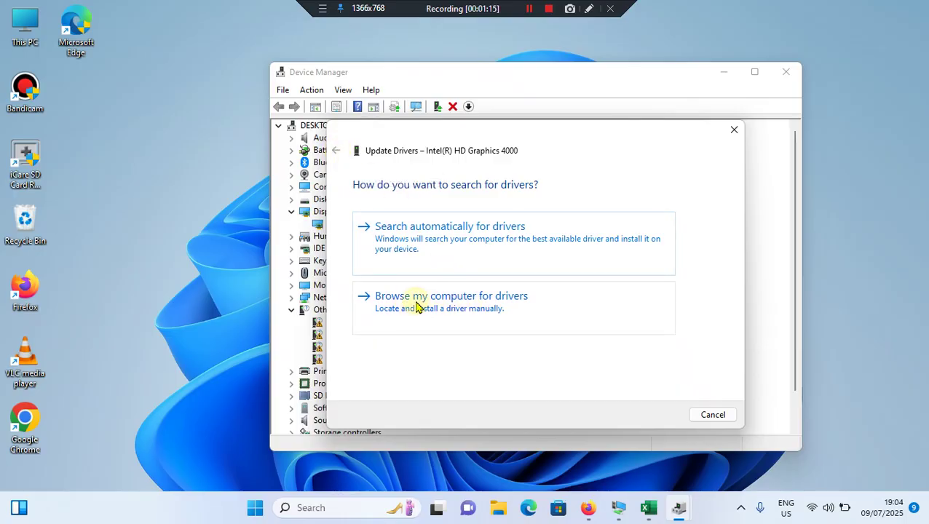
pyautogui.click(460, 304)
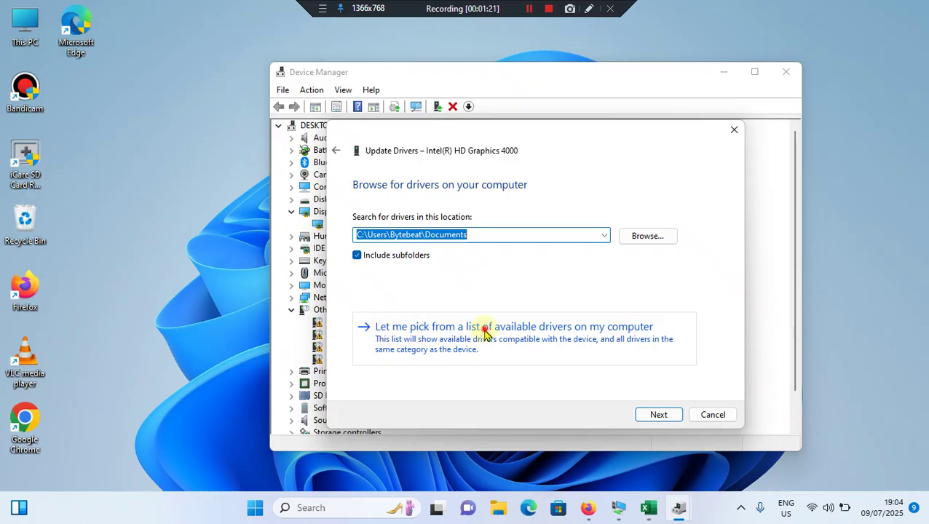
pyautogui.click(484, 331)
pyautogui.click(437, 300)
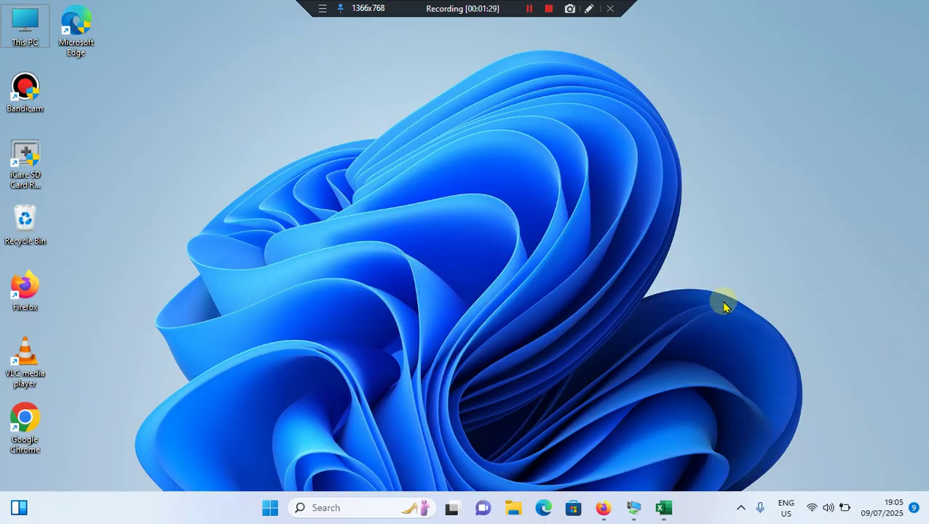
# Find Command Prompt by searching for "cmd" and run it as administrator
pyautogui.click(351, 515)
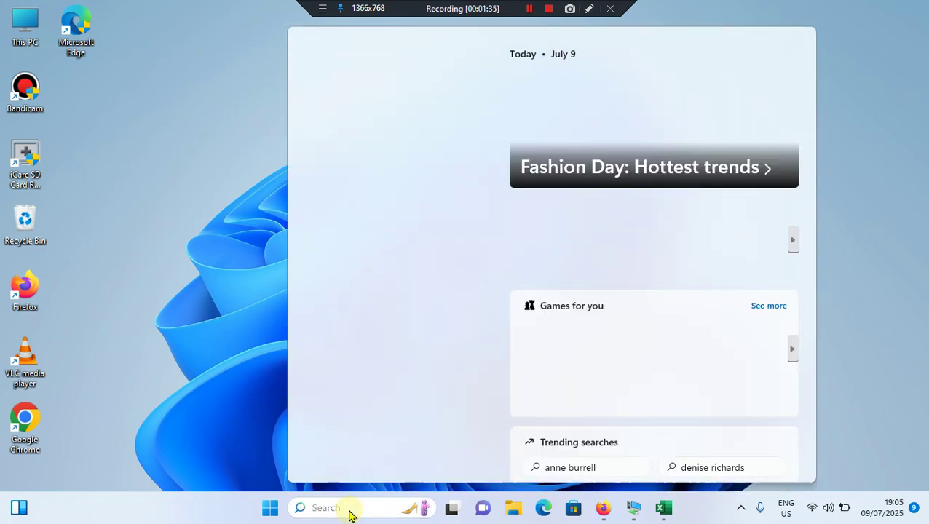
pyautogui.write('cmd')
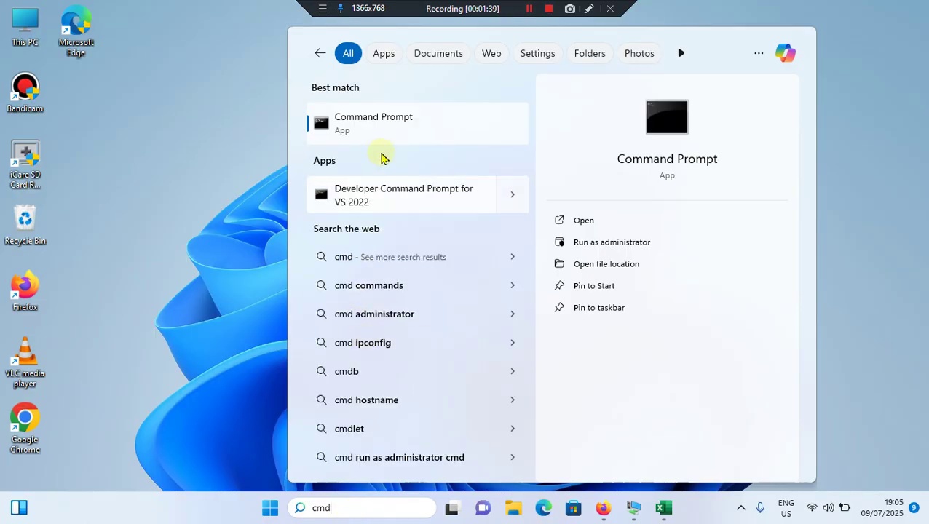
pyautogui.rightClick(395, 118)
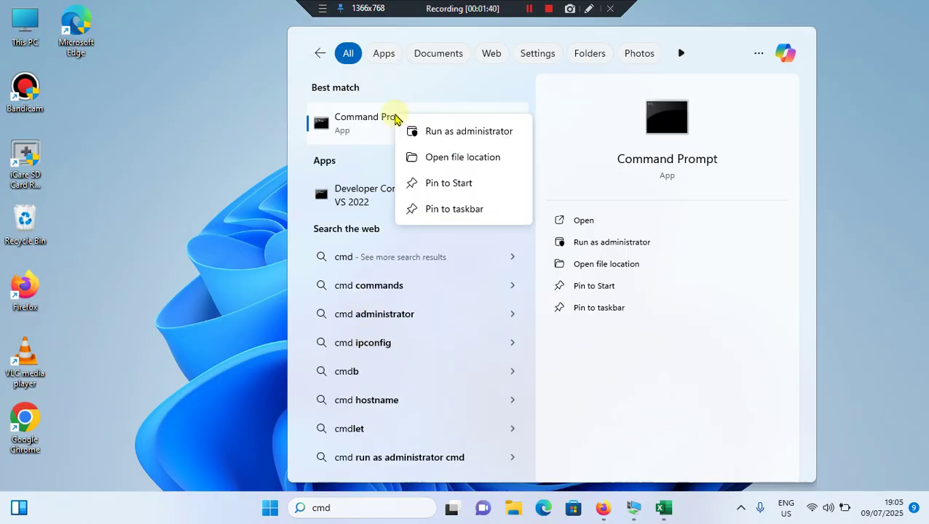
pyautogui.click(459, 131)
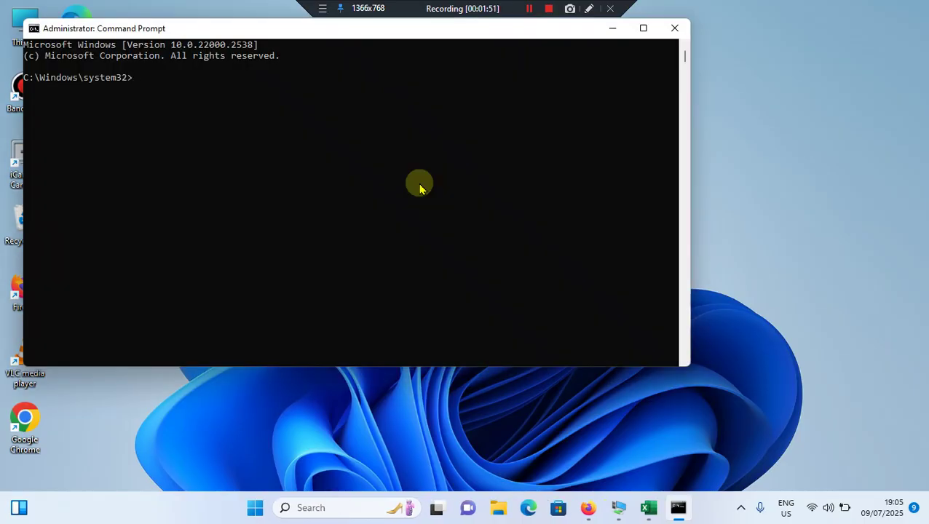
# Write out sfc /scannow and DISM /Online /Cleanup-Image /RestoreHealth in turn, clearing each without running it, and close Command Prompt
pyautogui.write('sfc /scannow')
pyautogui.press('Escape')
pyautogui.write('DISM /Online /Cl')
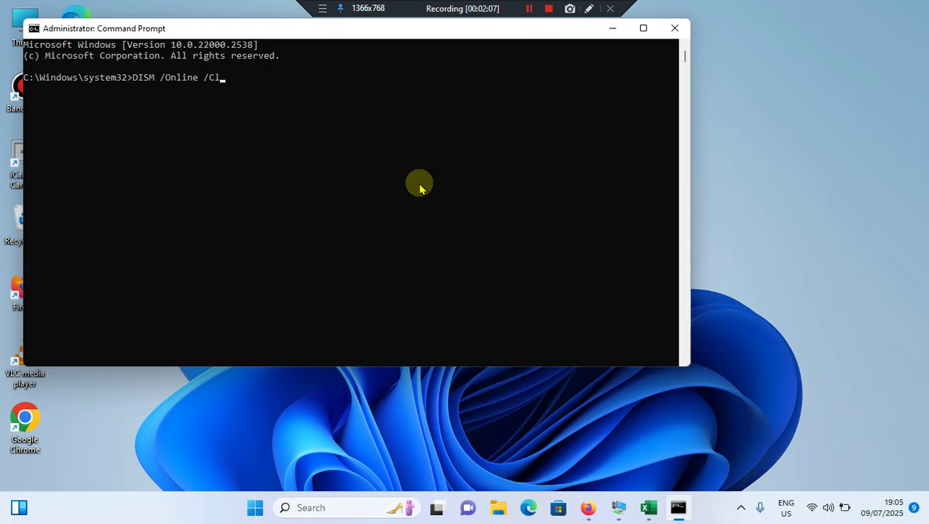
pyautogui.write('eanup-Image /Resto')
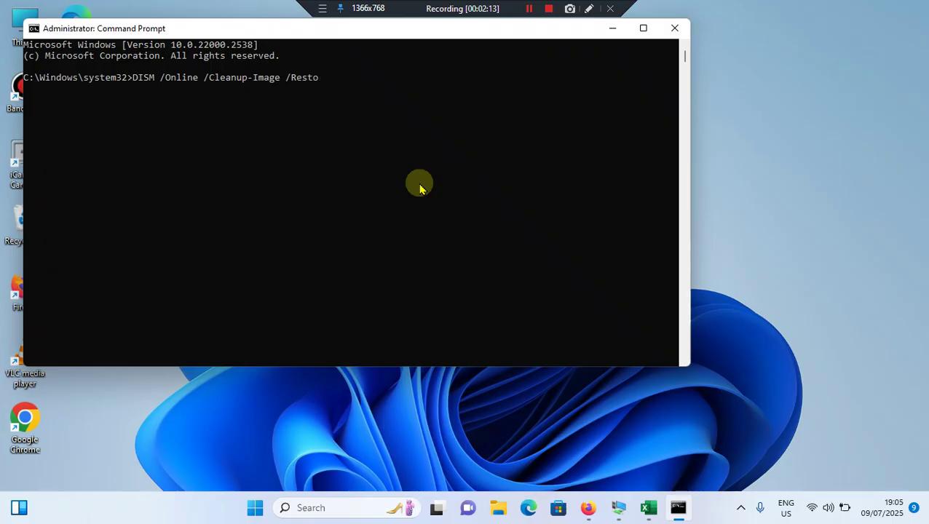
pyautogui.write('reHealth')
pyautogui.press('Escape')
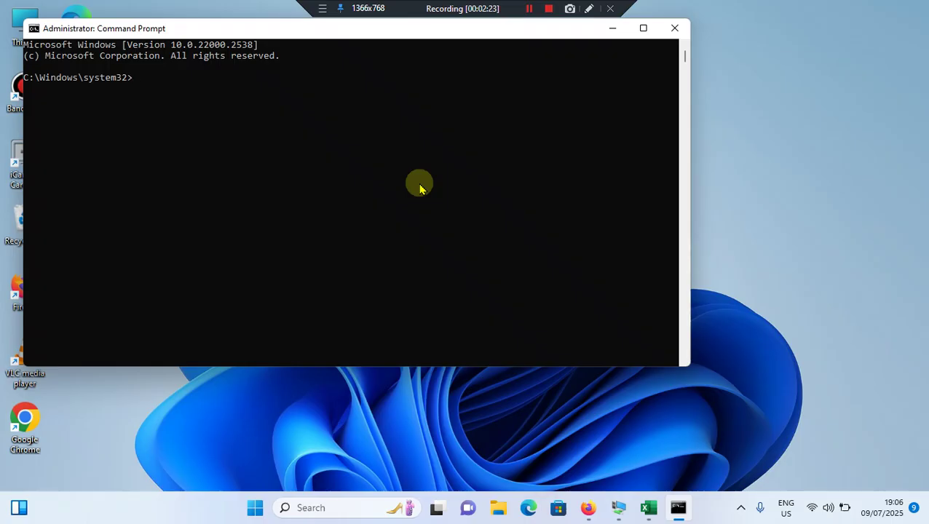
pyautogui.hotkey('alt', 'F4')
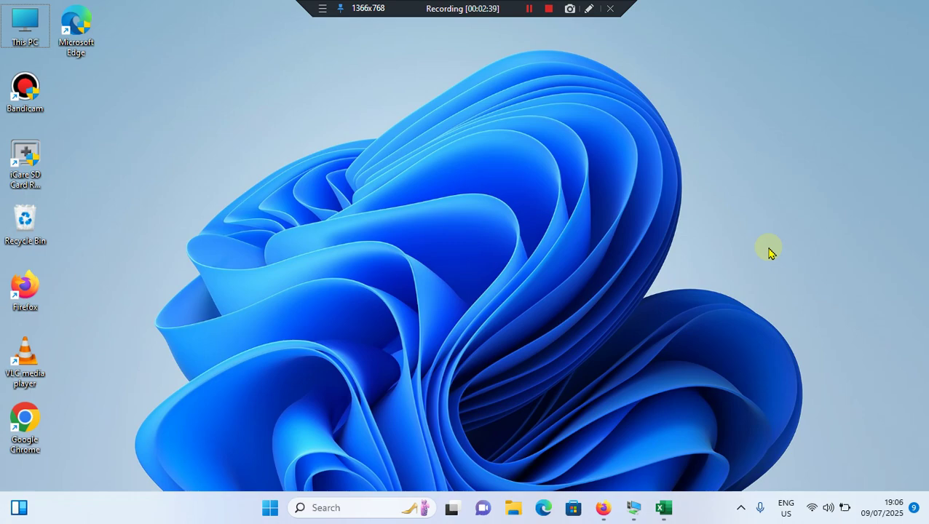
# Open Settings and go to the recovery options in the System section
pyautogui.click(270, 508)
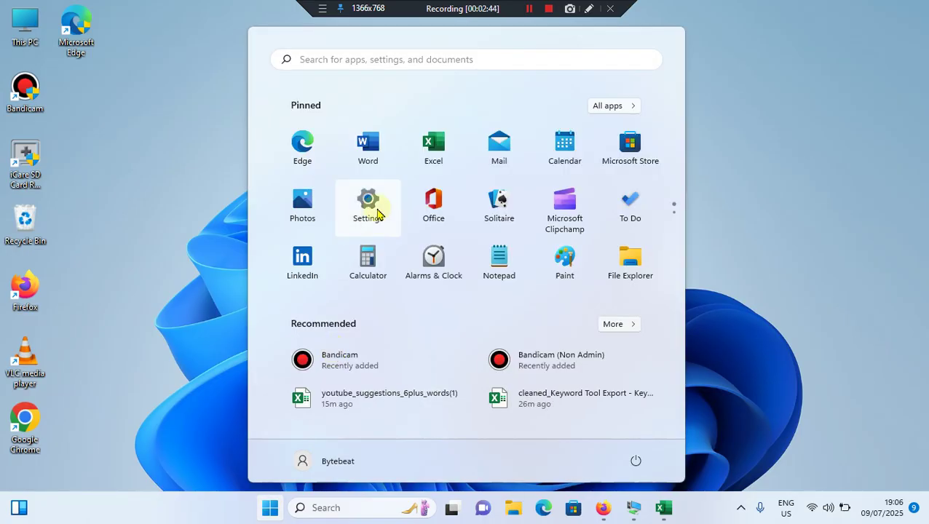
pyautogui.click(369, 207)
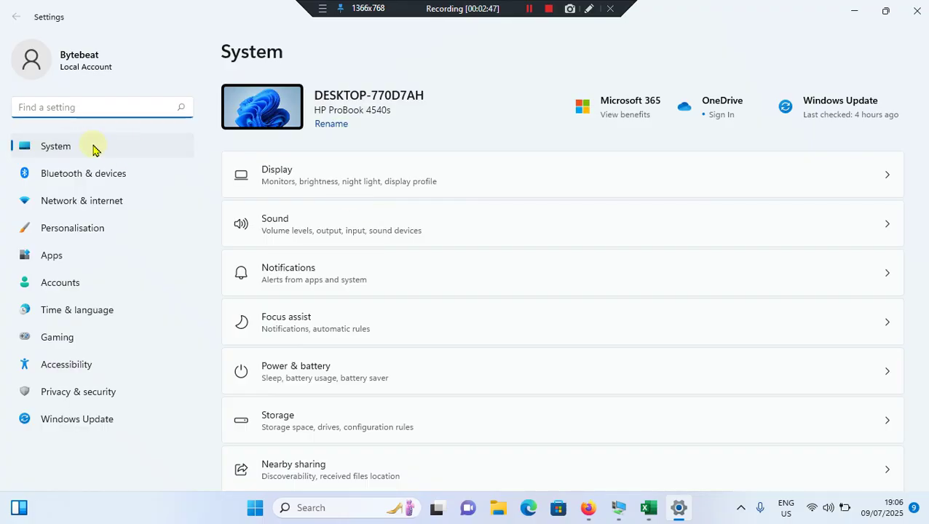
pyautogui.scroll(-6, 402, 221)
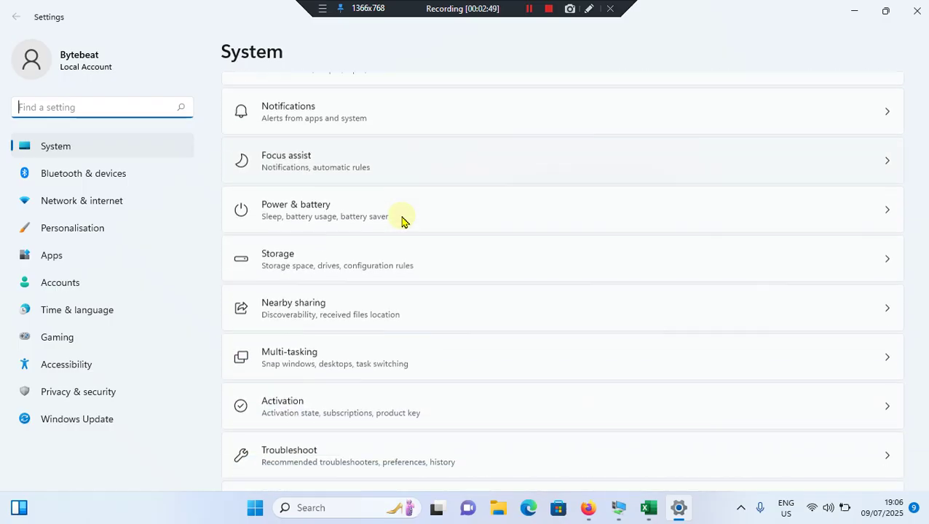
pyautogui.click(297, 239)
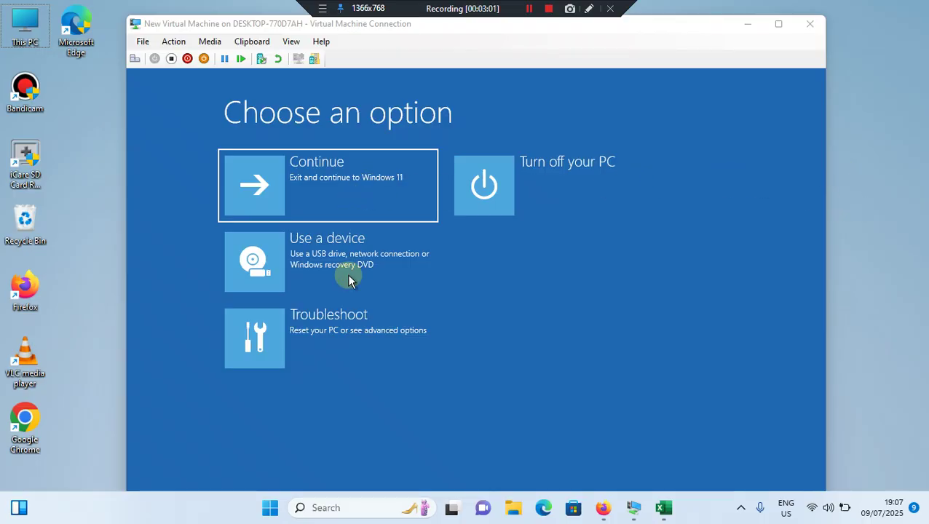
# Open the Advanced options under Troubleshoot in the virtual machine's recovery environment
pyautogui.click(330, 329)
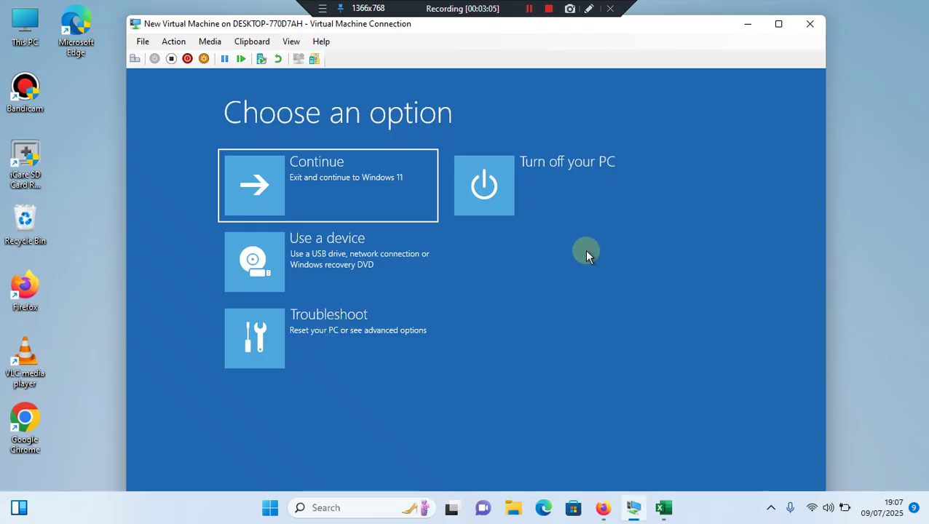
pyautogui.click(281, 334)
pyautogui.click(844, 185)
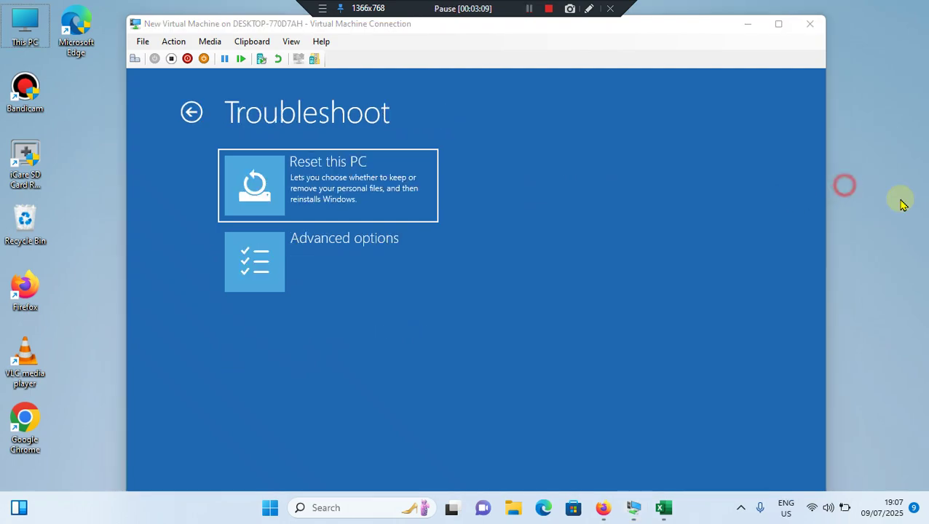
pyautogui.click(338, 241)
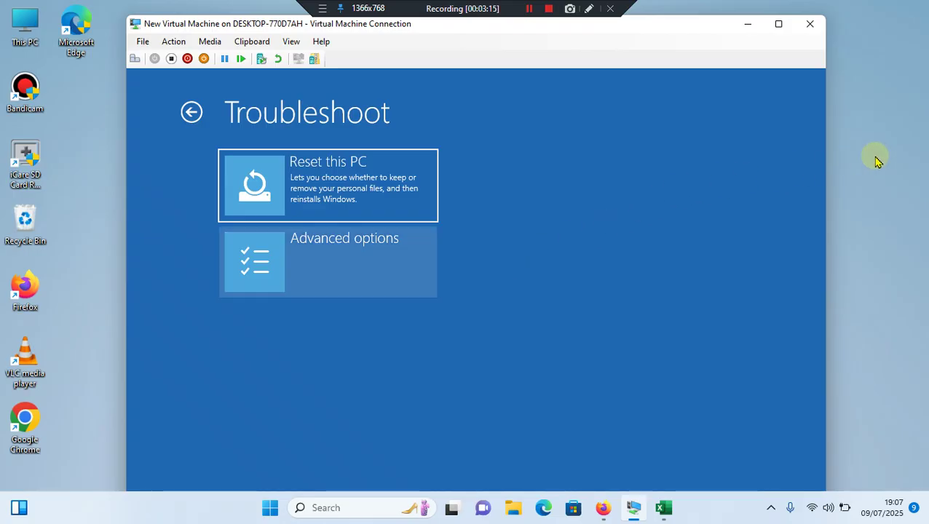
pyautogui.click(295, 251)
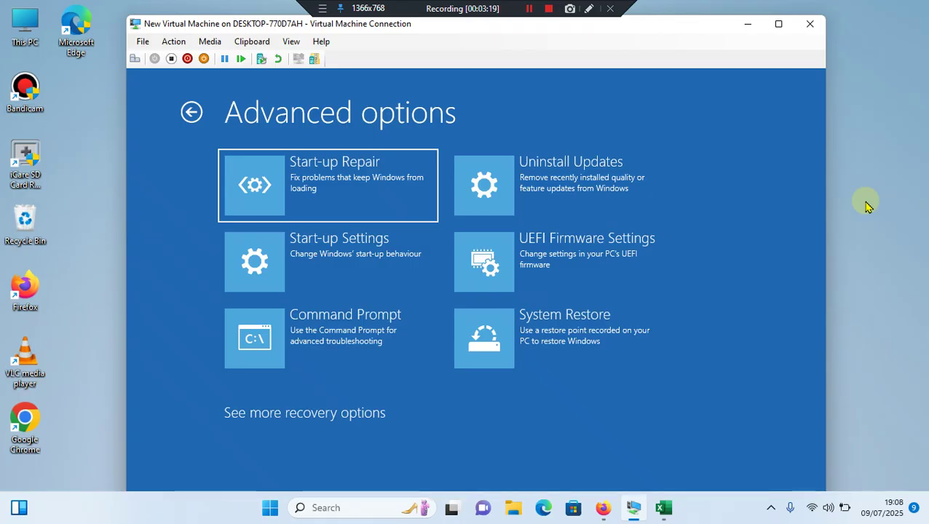
# Open Start-up Settings in the virtual machine and restart it to change the Windows start-up options
pyautogui.click(321, 248)
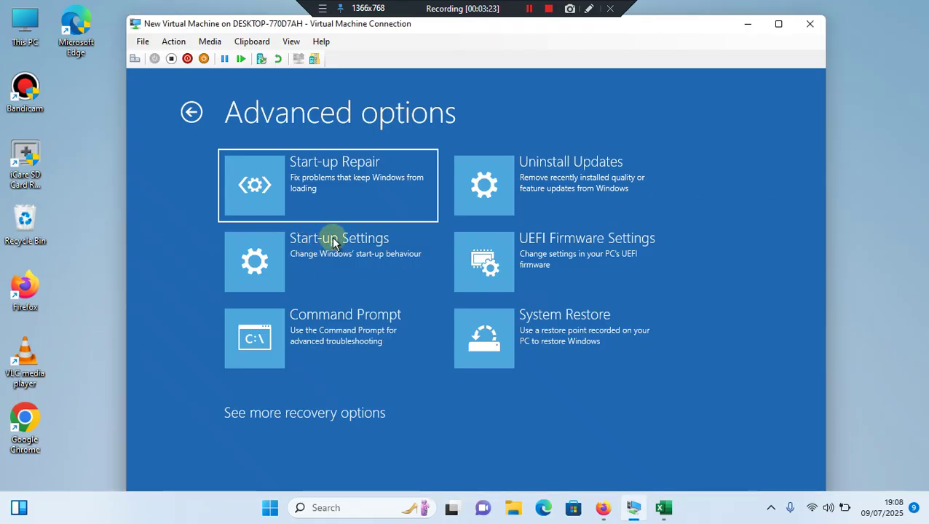
pyautogui.click(332, 243)
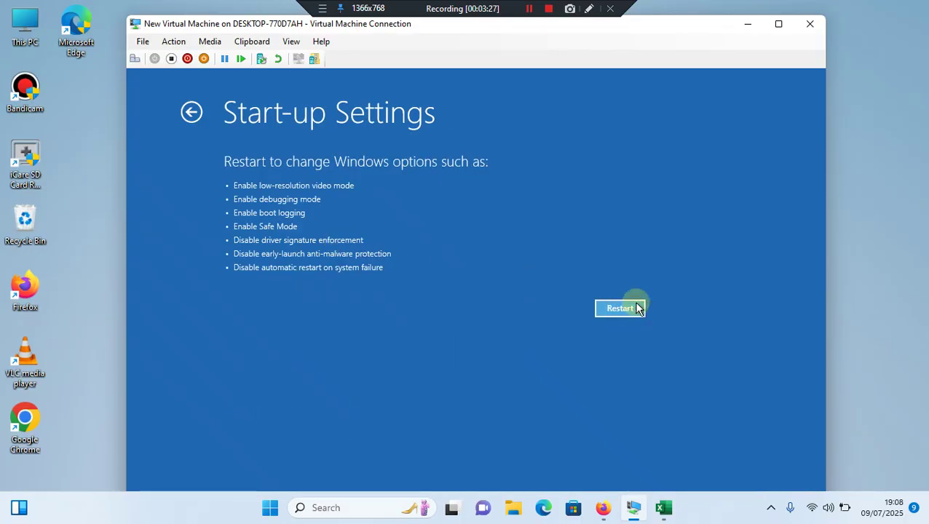
pyautogui.click(613, 308)
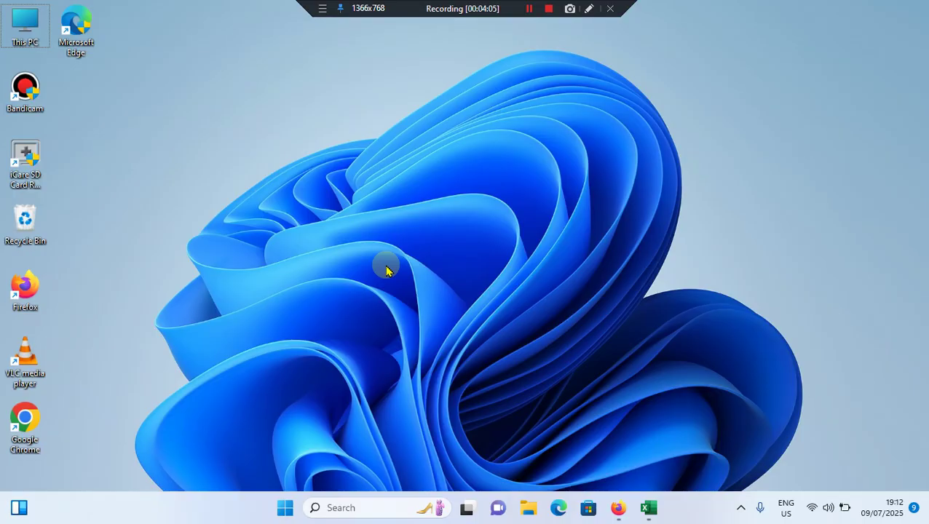
# Search for Windows Memory Diagnostic, open it to show its memory check options, and close it without scheduling a check
pyautogui.click(353, 506)
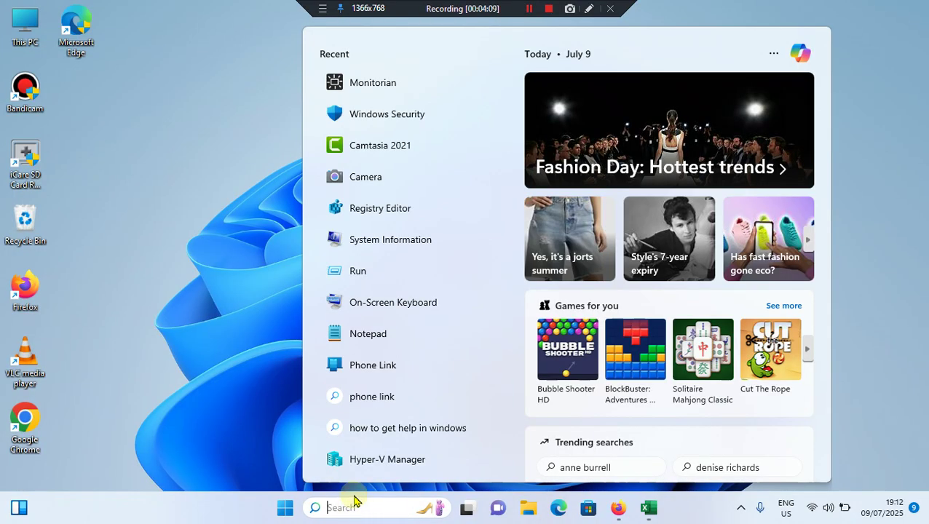
pyautogui.write('windows ')
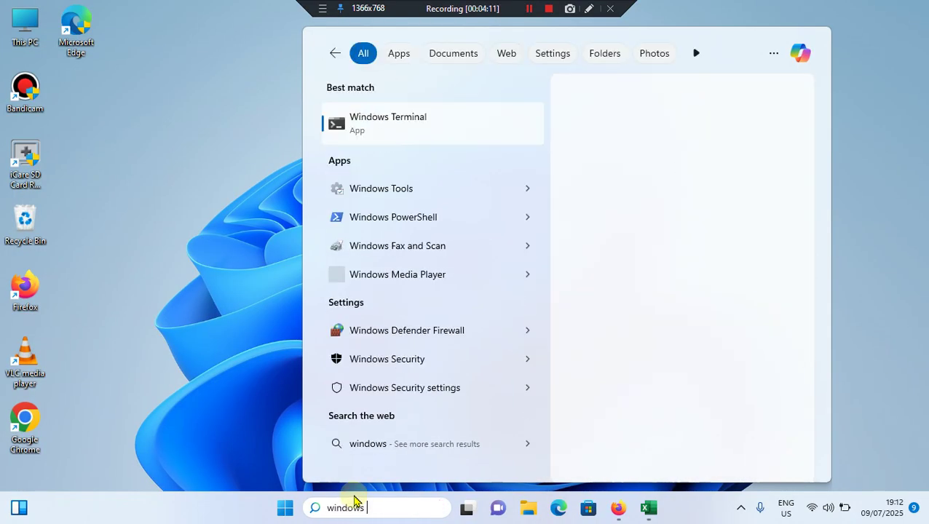
pyautogui.write('memo')
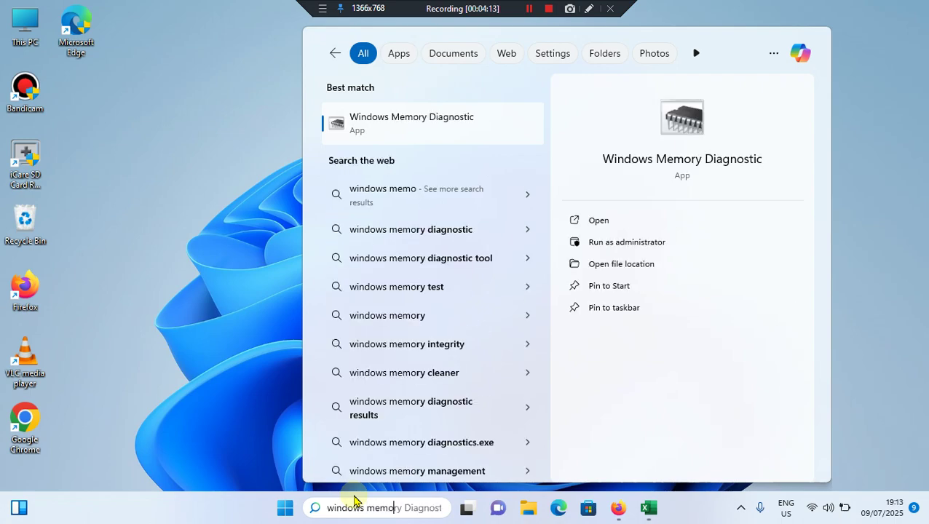
pyautogui.click(424, 121)
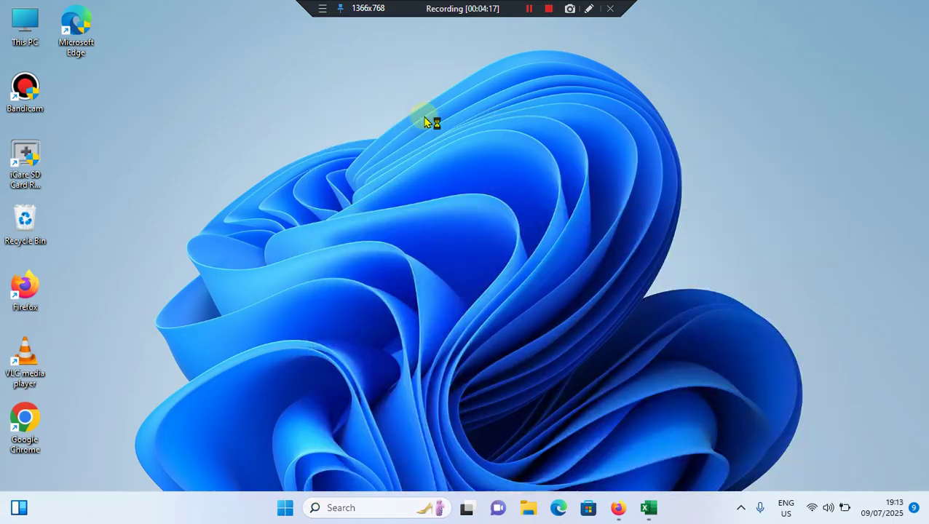
pyautogui.click(290, 85)
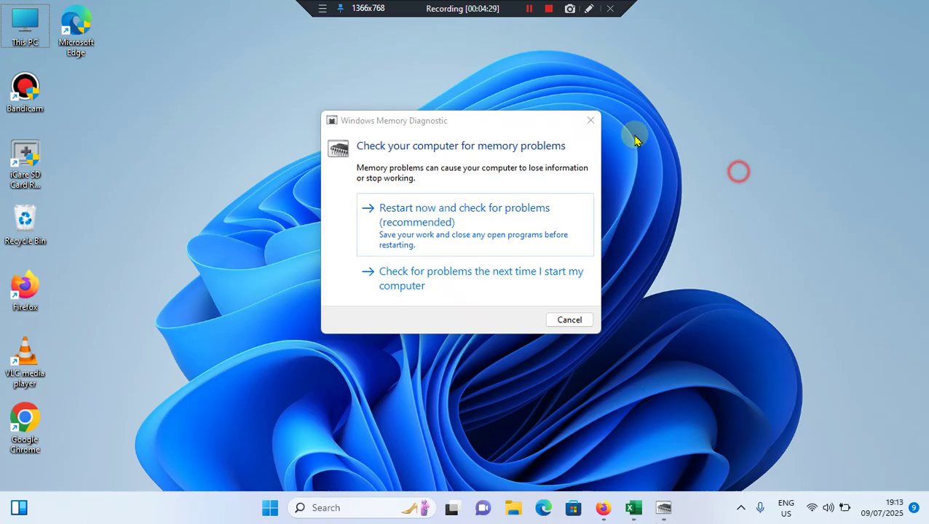
pyautogui.click(591, 120)
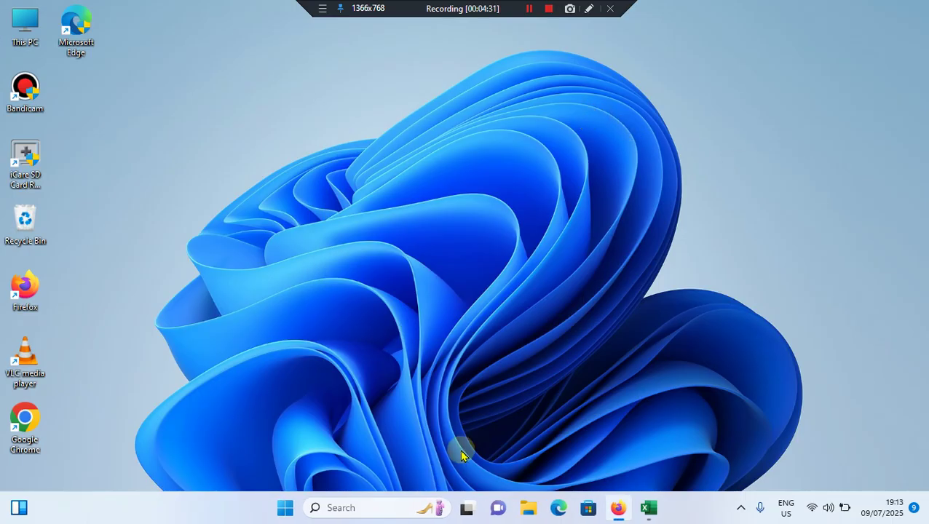
pyautogui.click(416, 368)
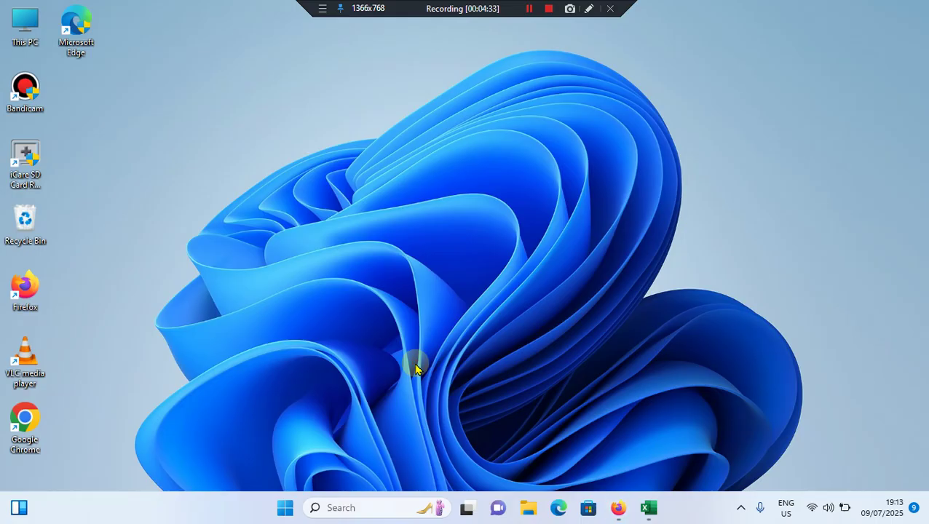
# Launch System Configuration by running msconfig and hide all Microsoft services in its list of services
pyautogui.press('super+r')
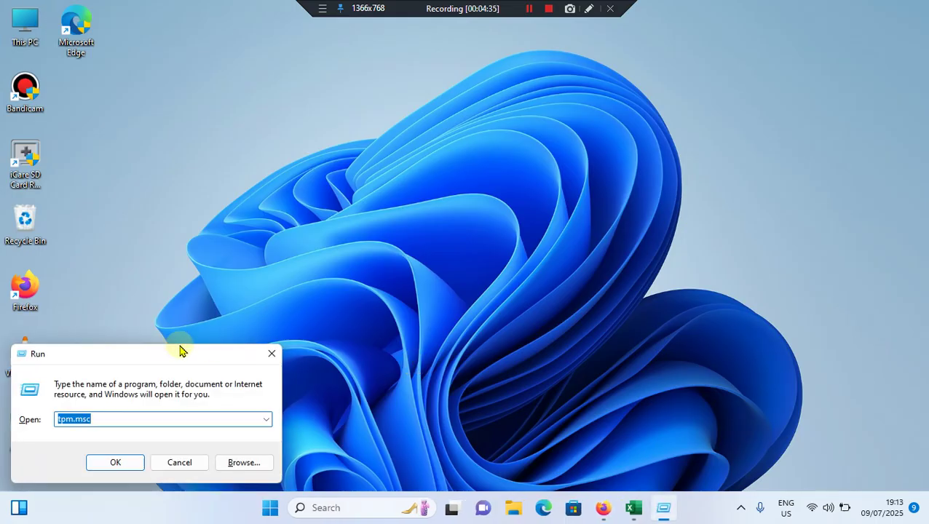
pyautogui.click(186, 360)
pyautogui.moveTo(185, 361); pyautogui.dragTo(512, 128)
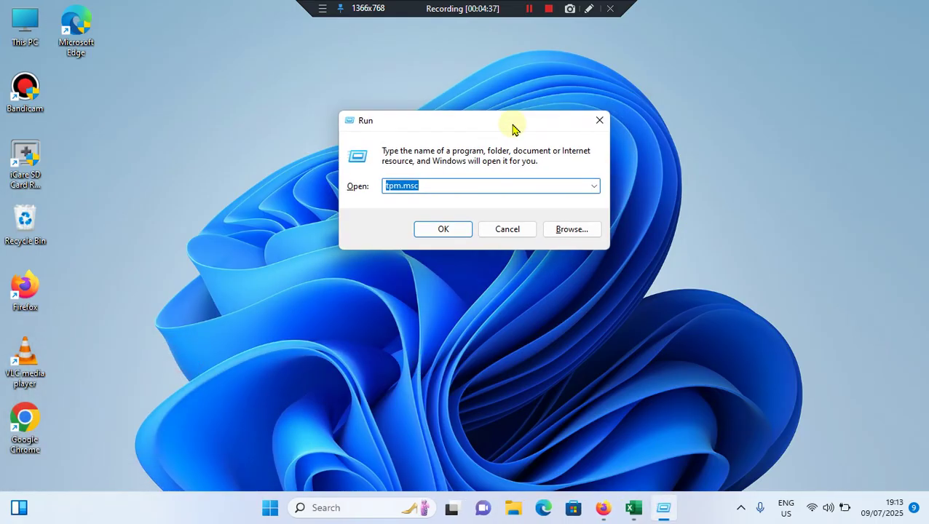
pyautogui.write('msconfig')
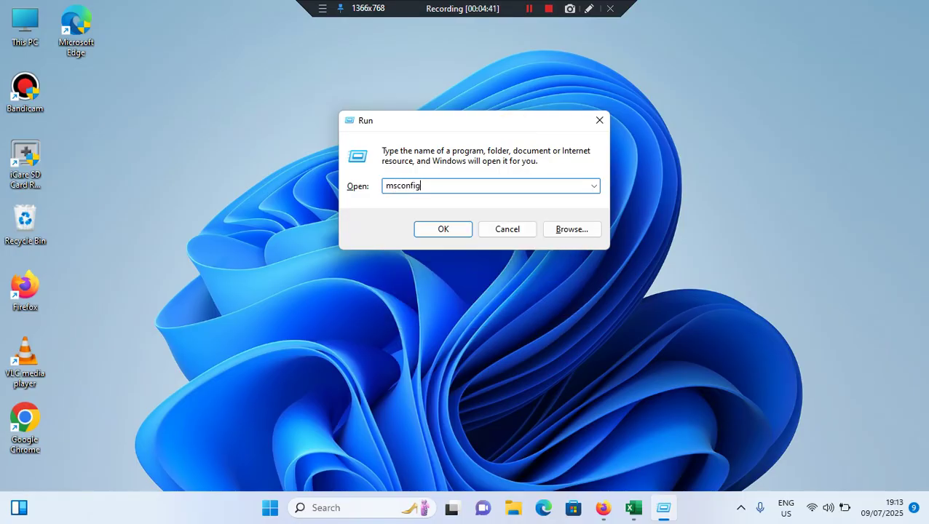
pyautogui.press('Return')
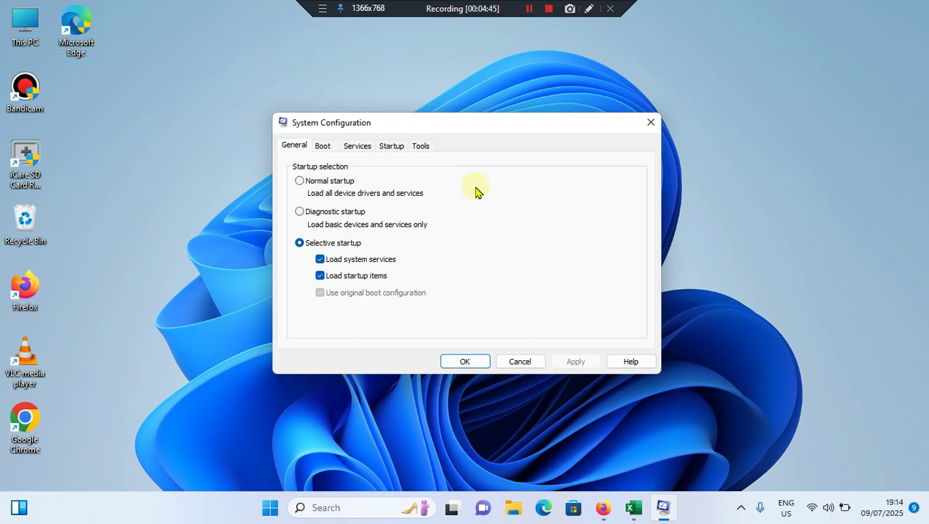
pyautogui.click(357, 147)
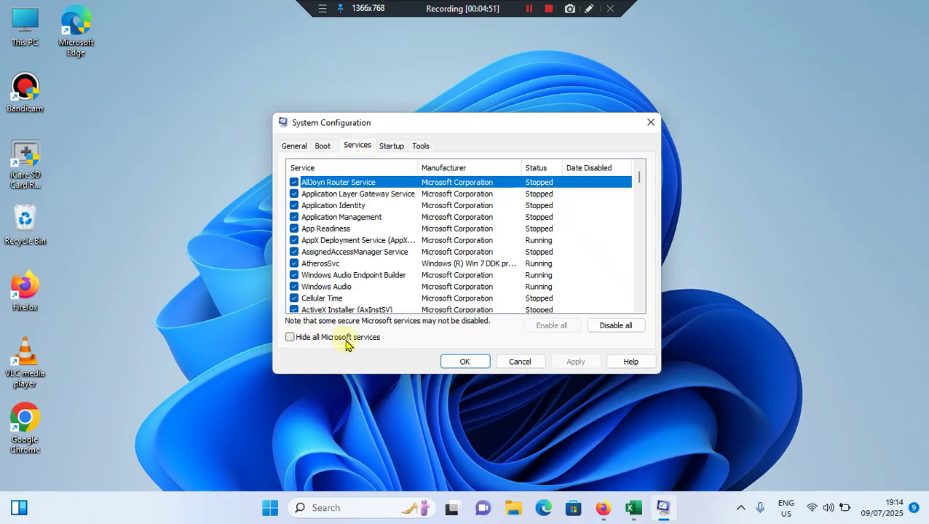
pyautogui.click(290, 337)
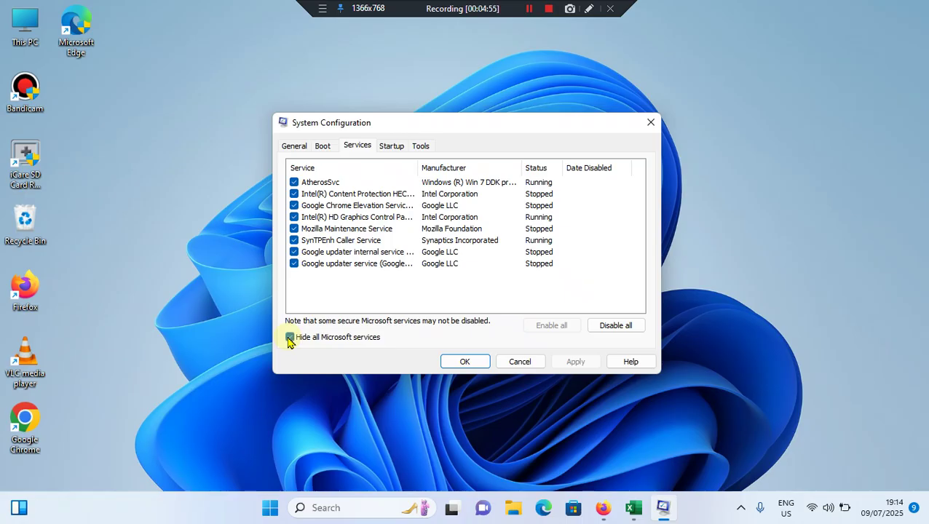
# Open Task Manager's startup apps from System Configuration, select Monitorian without disabling it, and close both windows, accepting System Configuration
pyautogui.click(393, 148)
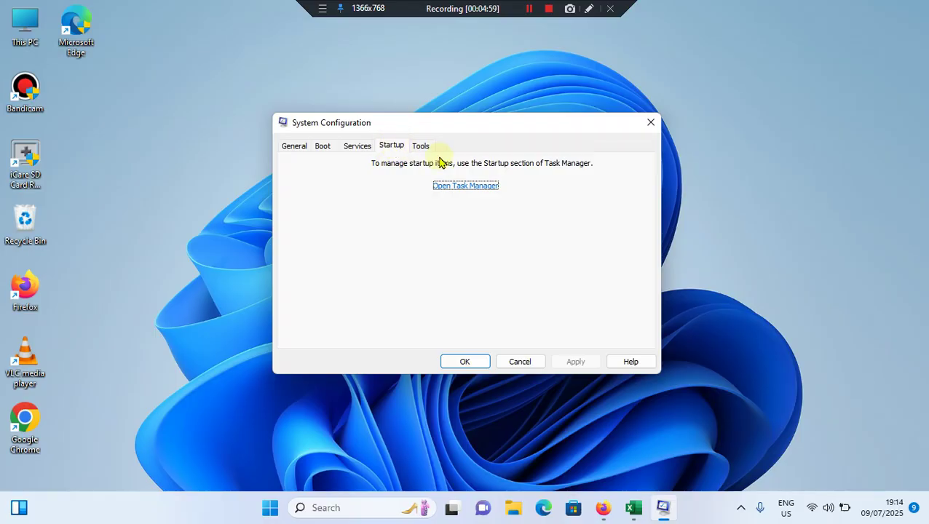
pyautogui.click(453, 187)
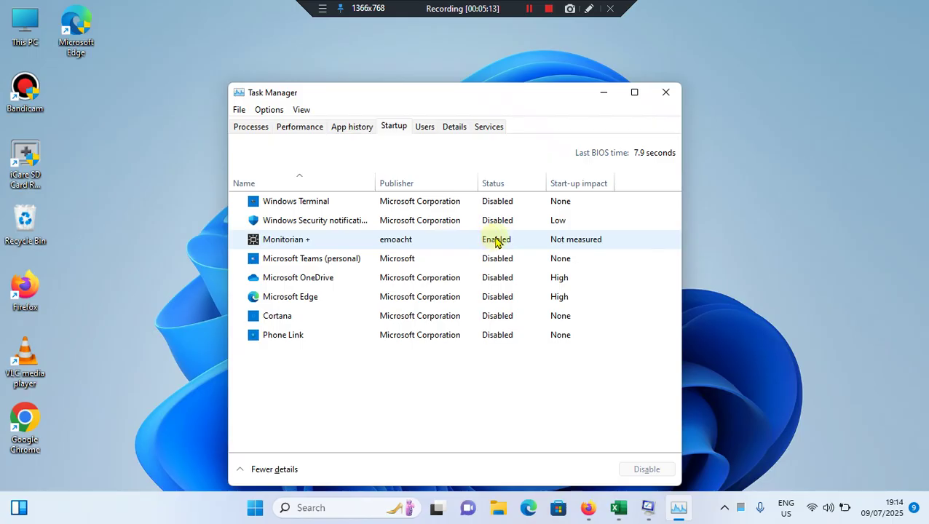
pyautogui.click(493, 243)
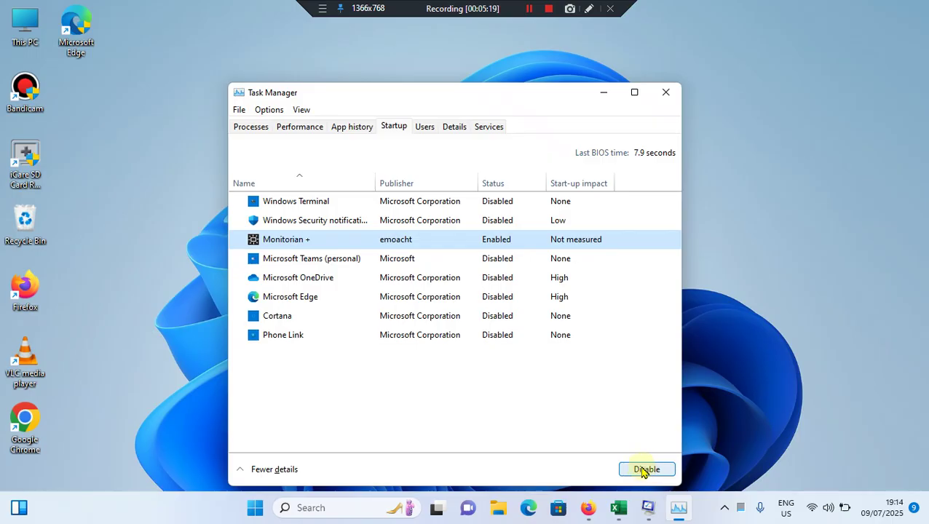
pyautogui.hotkey('alt', 'F4')
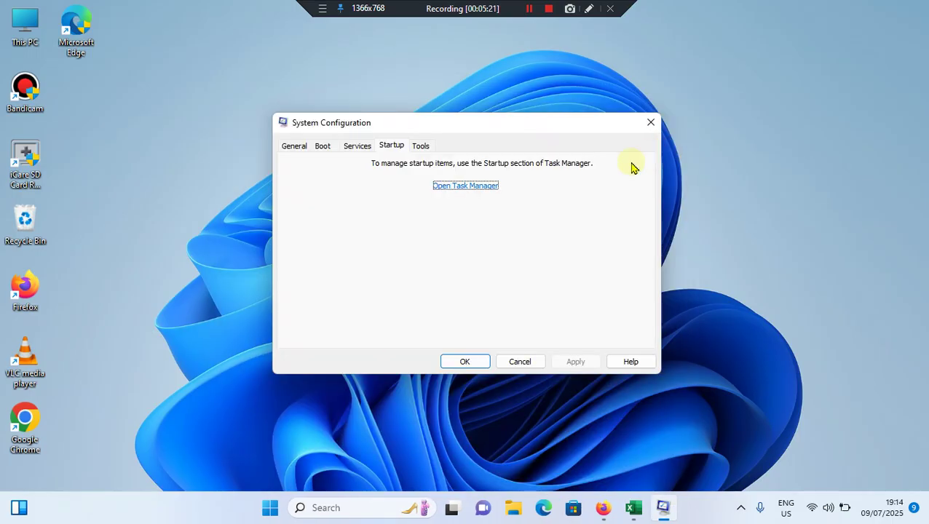
pyautogui.click(464, 364)
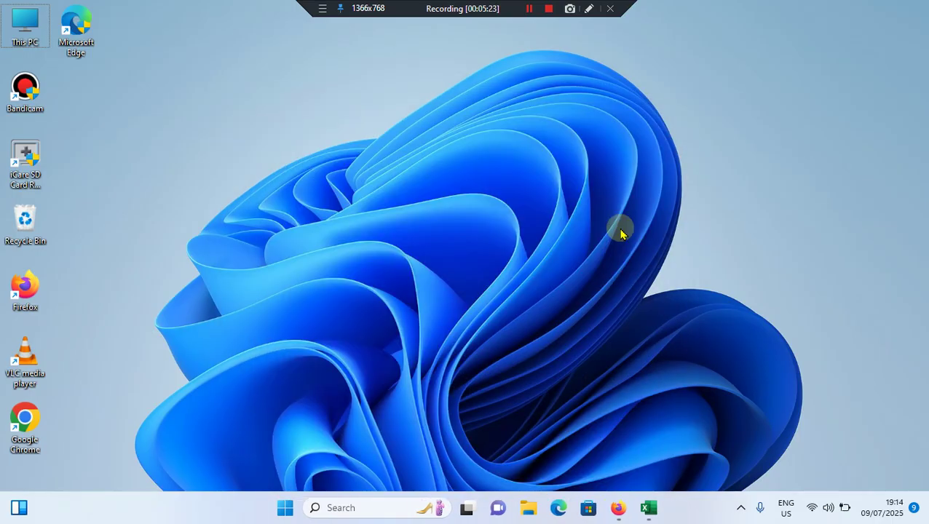
pyautogui.click(621, 232)
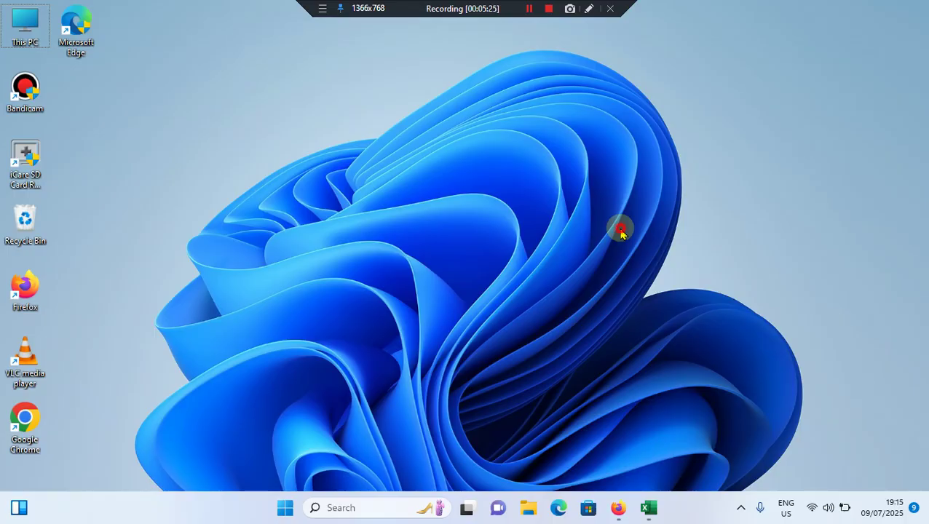